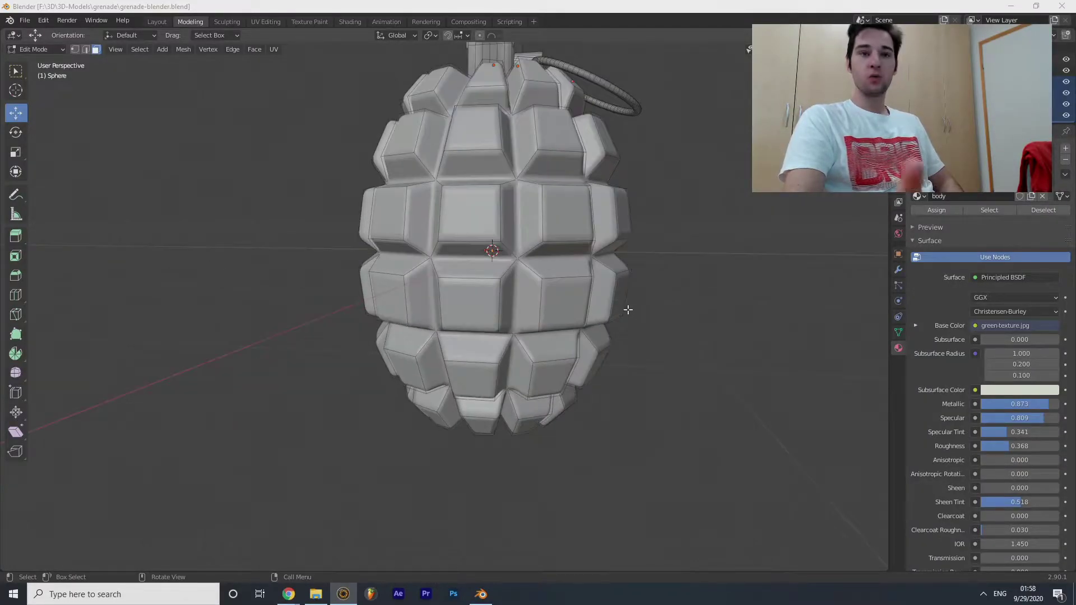
- Inspect the grenade from top, side and top-front views with Material Preview shading on
middle_click_drag(671, 288, 580, 312)
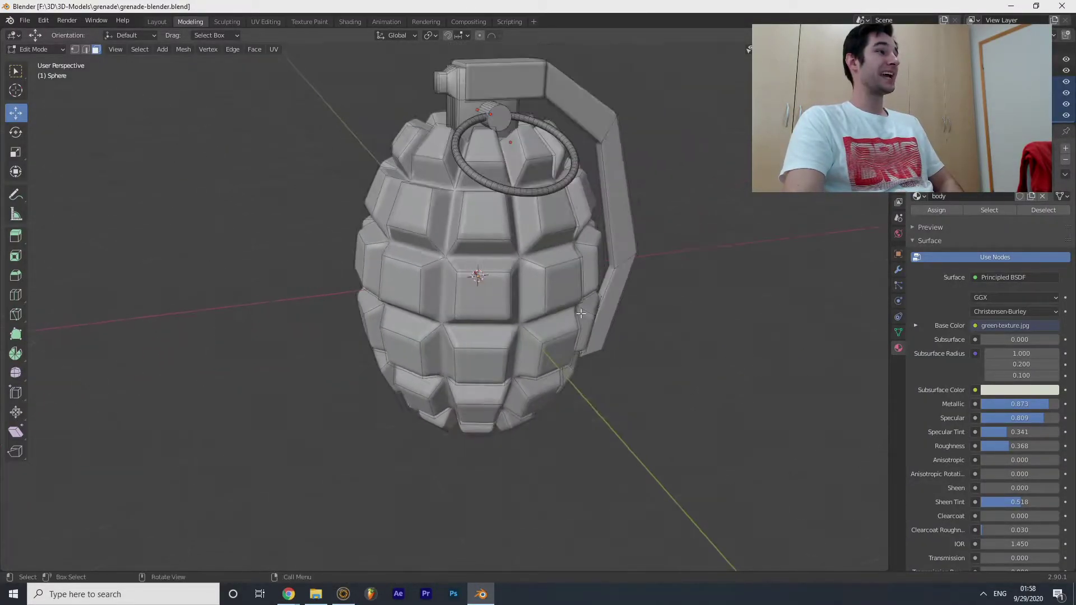
mouse_move(684, 280)
middle_mouse_down()
mouse_move(637, 413)
mouse_move(738, 392)
mouse_move(606, 380)
middle_mouse_up()
mouse_move(514, 438)
middle_mouse_down()
mouse_move(653, 413)
mouse_move(665, 372)
middle_mouse_up()
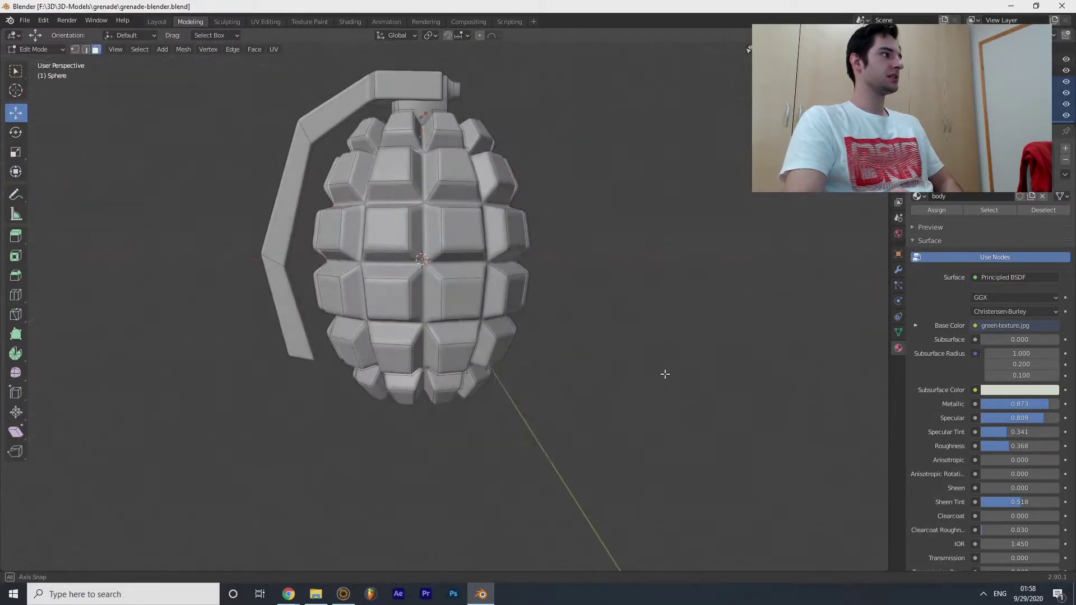
scroll(589, 324, "up", 2)
mouse_move(595, 326)
middle_mouse_down()
mouse_move(622, 158)
mouse_move(562, 242)
middle_mouse_up()
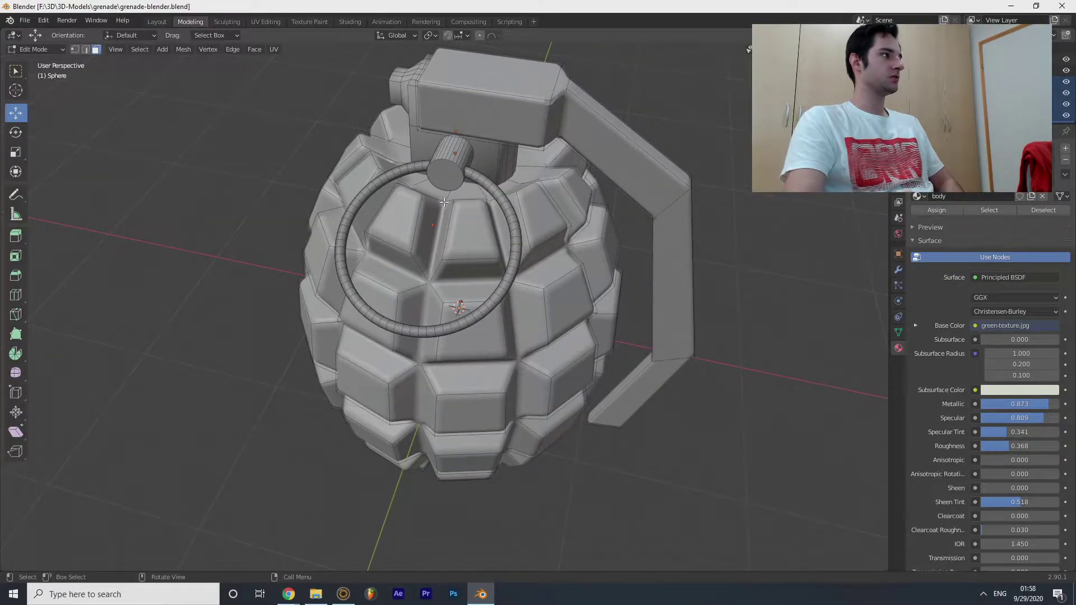
mouse_move(678, 235)
middle_mouse_down()
mouse_move(569, 245)
mouse_move(538, 193)
mouse_move(510, 188)
middle_mouse_up()
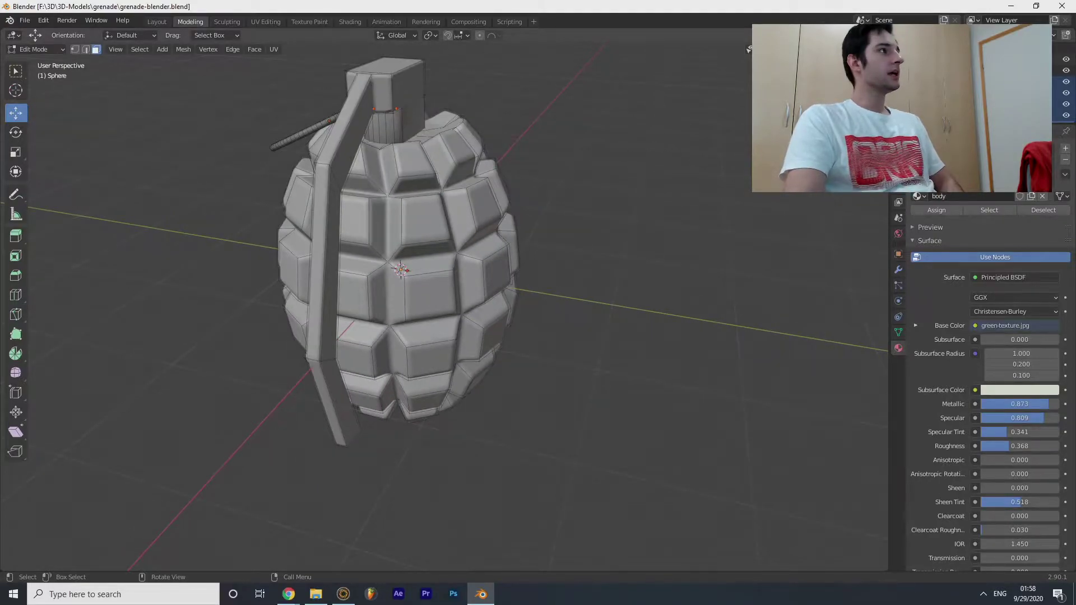
left_click(857, 35)
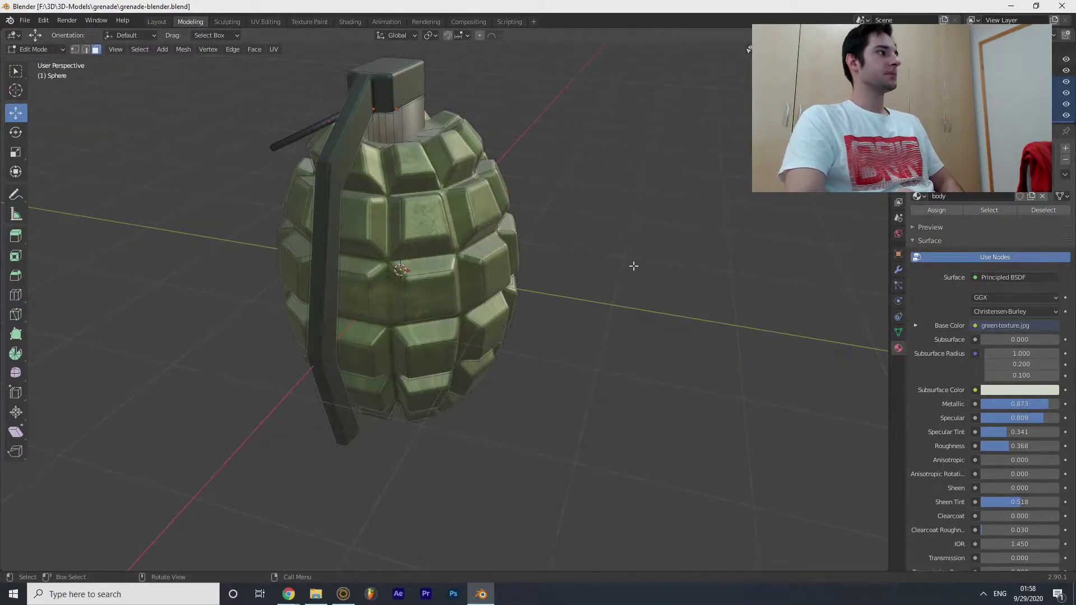
mouse_move(633, 266)
middle_mouse_down()
mouse_move(559, 271)
mouse_move(595, 196)
middle_mouse_up()
scroll(559, 271, "up", 5)
scroll(452, 263, "down", 5)
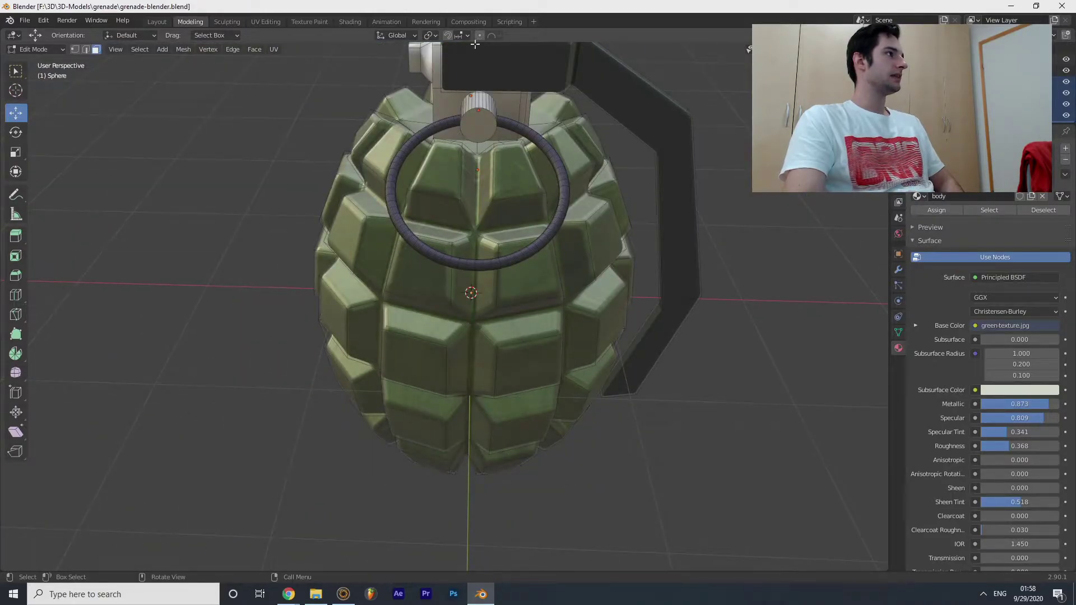
- In the Shading workspace, deselect the grenade and view it from two sides
left_click(350, 21)
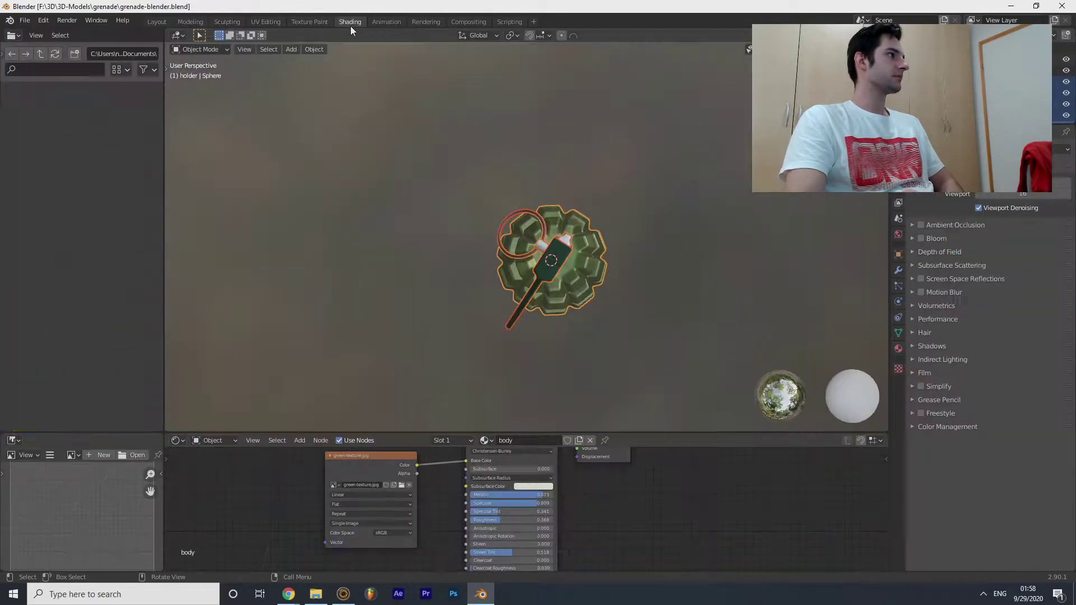
scroll(597, 302, "up", 3)
scroll(633, 335, "up", 2)
left_click(494, 130)
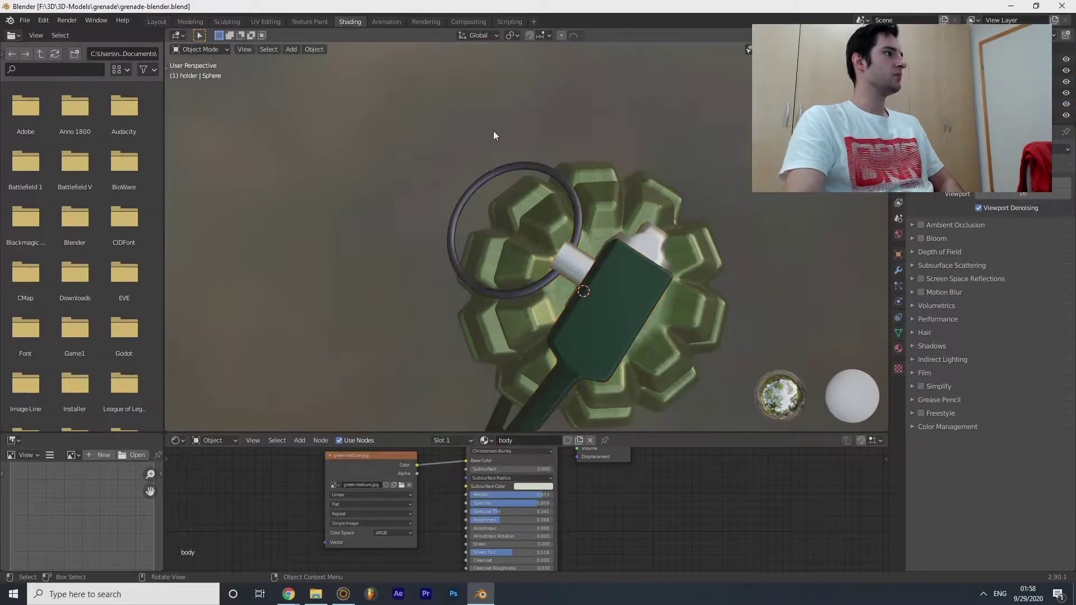
mouse_move(360, 277)
middle_mouse_down()
mouse_move(542, 228)
mouse_move(575, 169)
mouse_move(662, 167)
middle_mouse_up()
scroll(663, 172, "down", 3)
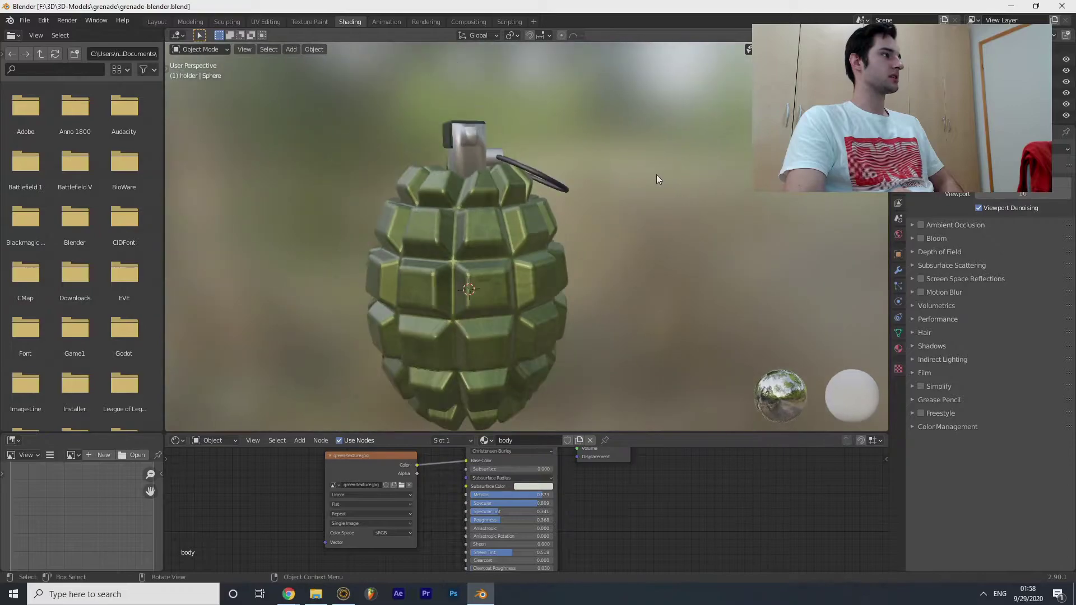
mouse_move(596, 259)
middle_mouse_down()
mouse_move(557, 305)
mouse_move(508, 301)
mouse_move(392, 249)
mouse_move(305, 247)
mouse_move(250, 271)
mouse_move(318, 342)
mouse_move(495, 319)
mouse_move(477, 341)
middle_mouse_up()
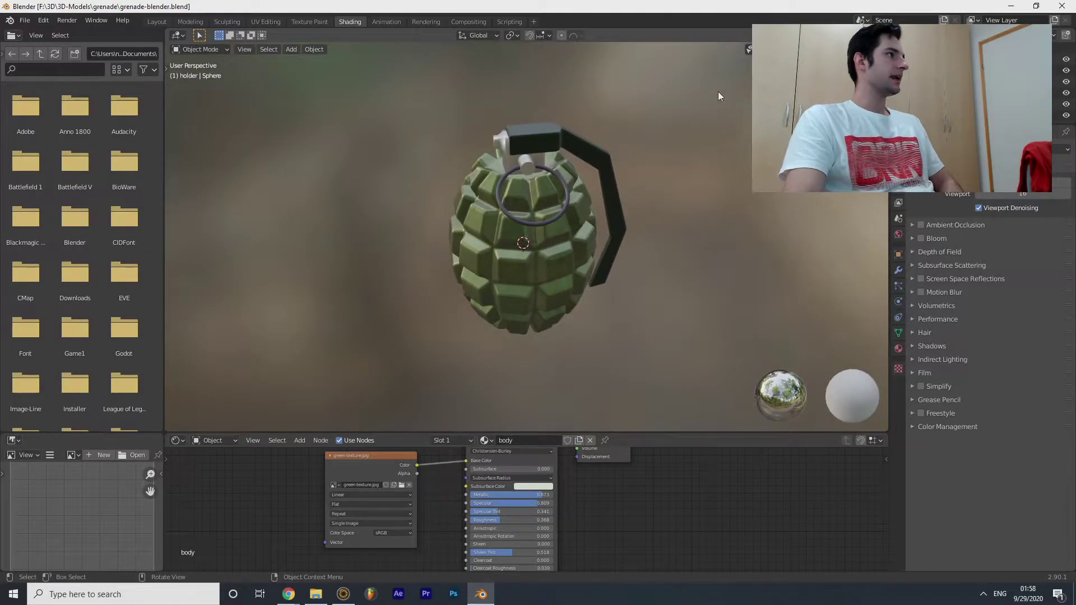
- Inspect the grenade in solid and wireframe shading, then return to material preview
left_click(748, 49)
key("shift+z")
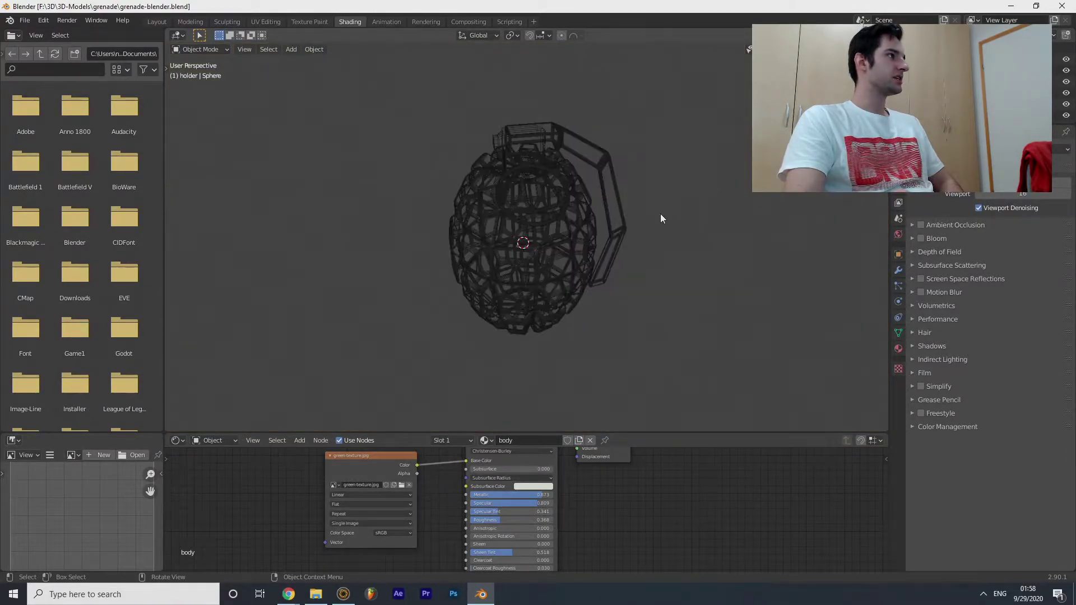
mouse_move(660, 213)
middle_mouse_down()
mouse_move(601, 189)
mouse_move(526, 202)
mouse_move(405, 192)
mouse_move(458, 242)
mouse_move(654, 250)
mouse_move(633, 259)
mouse_move(630, 220)
middle_mouse_up()
key("shift+z")
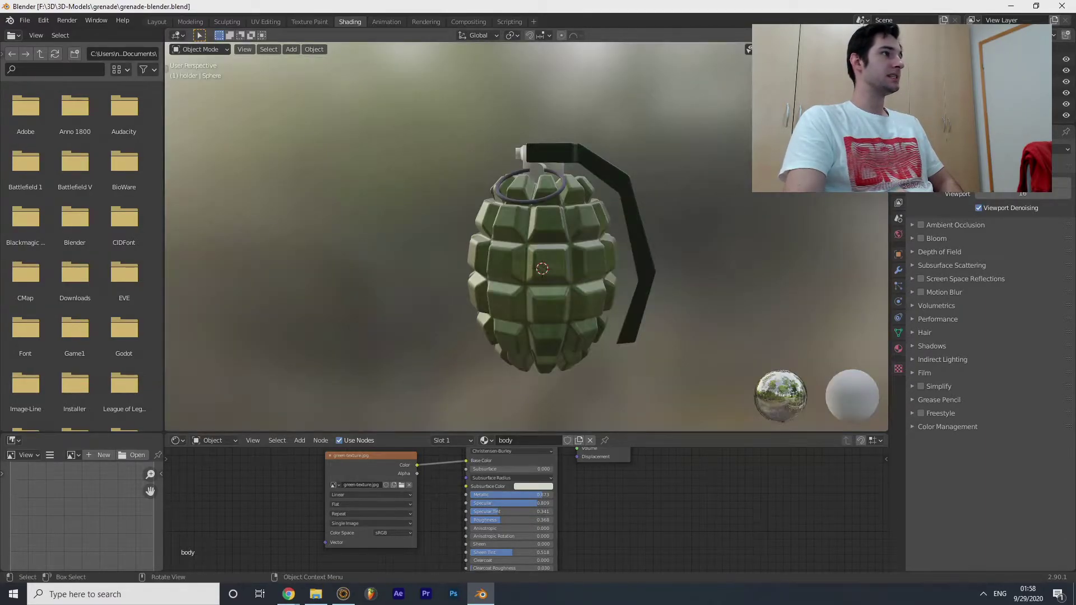
- View the preview renders 1.jpg and 2.jpg from the export folder in Photos
key("alt+Tab")
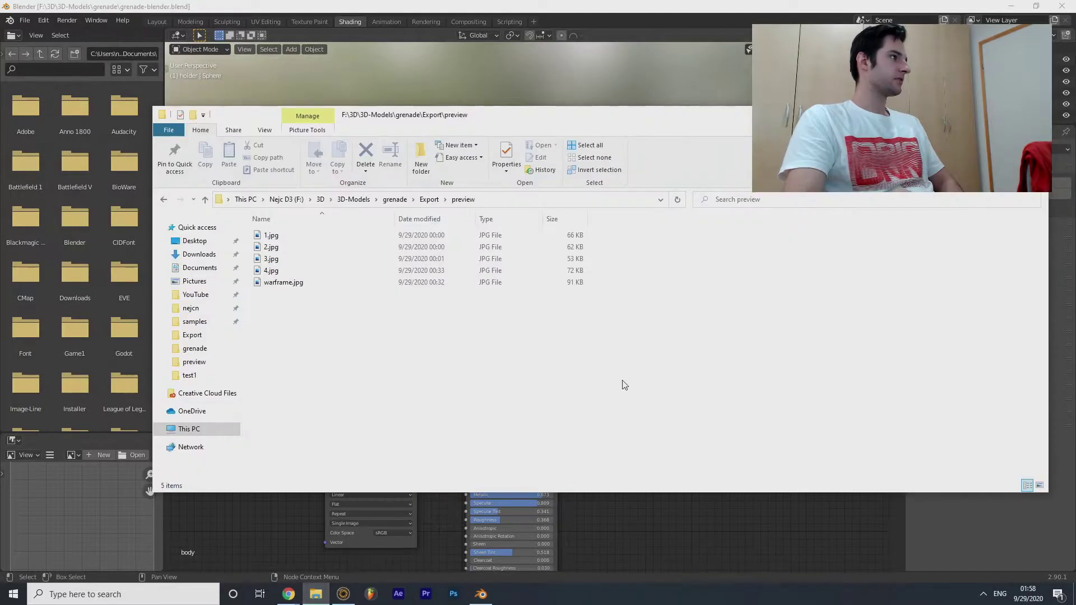
double_click(361, 235)
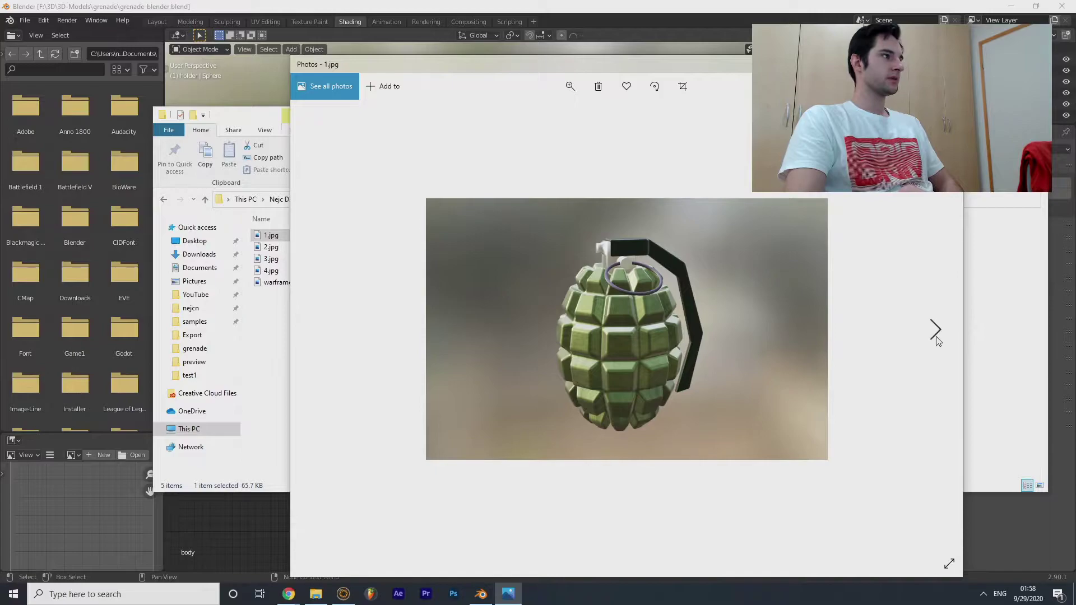
left_click(936, 333)
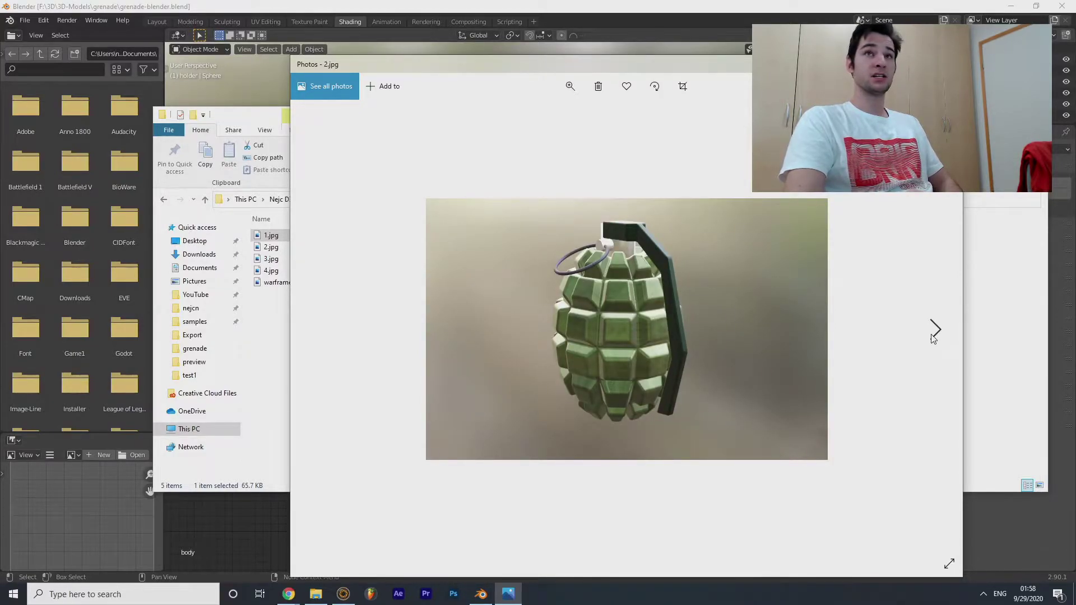
- View the remaining renders through warframe.jpg, close Photos, and bring up the TurboSquid listing
left_click(934, 333)
left_click(935, 333)
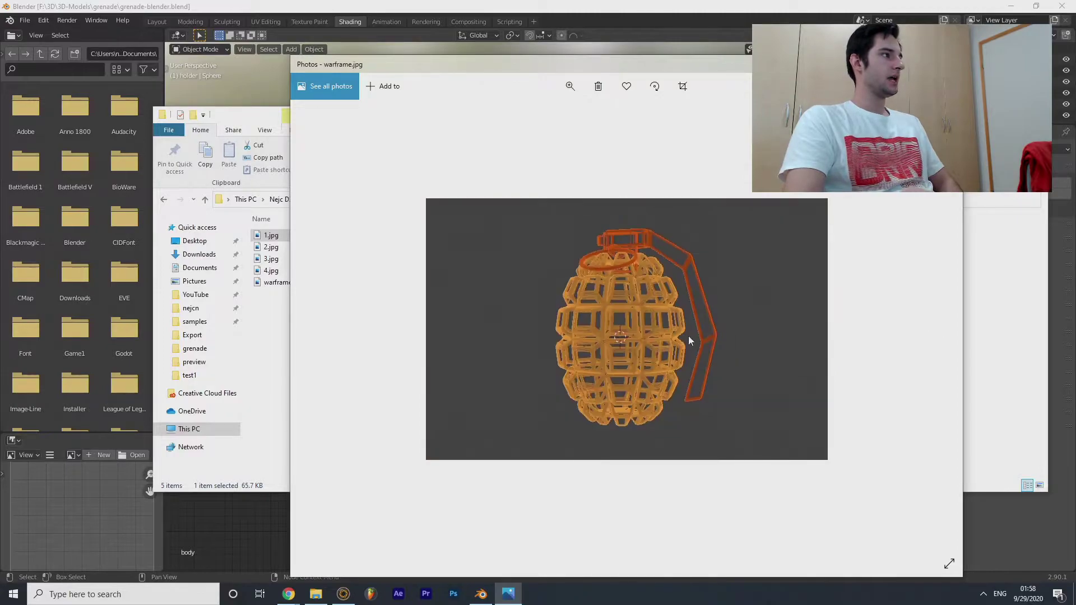
left_click(945, 64)
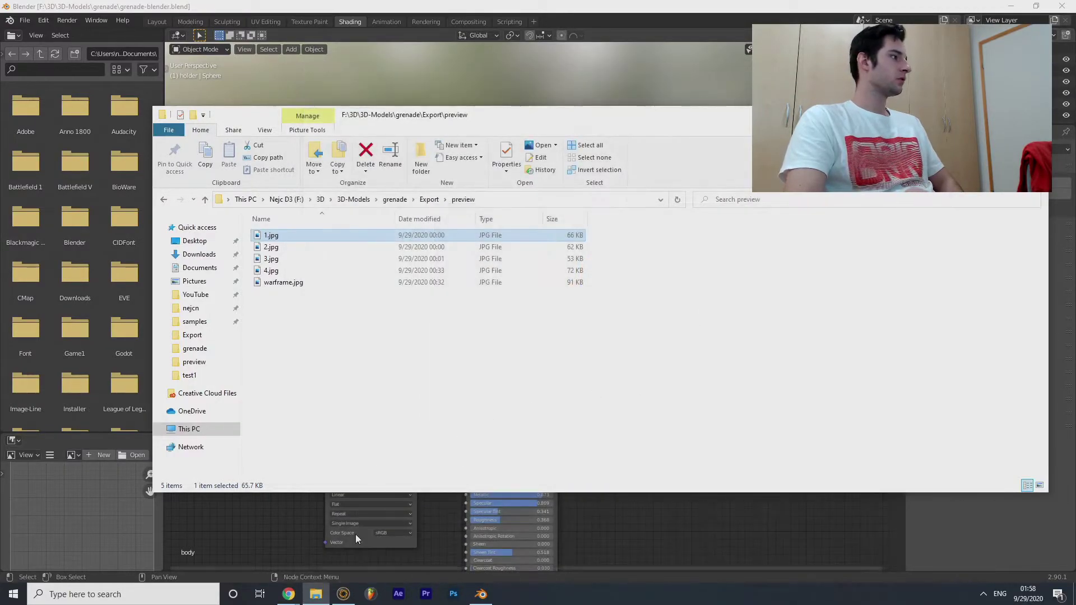
left_click(297, 598)
left_click(338, 545)
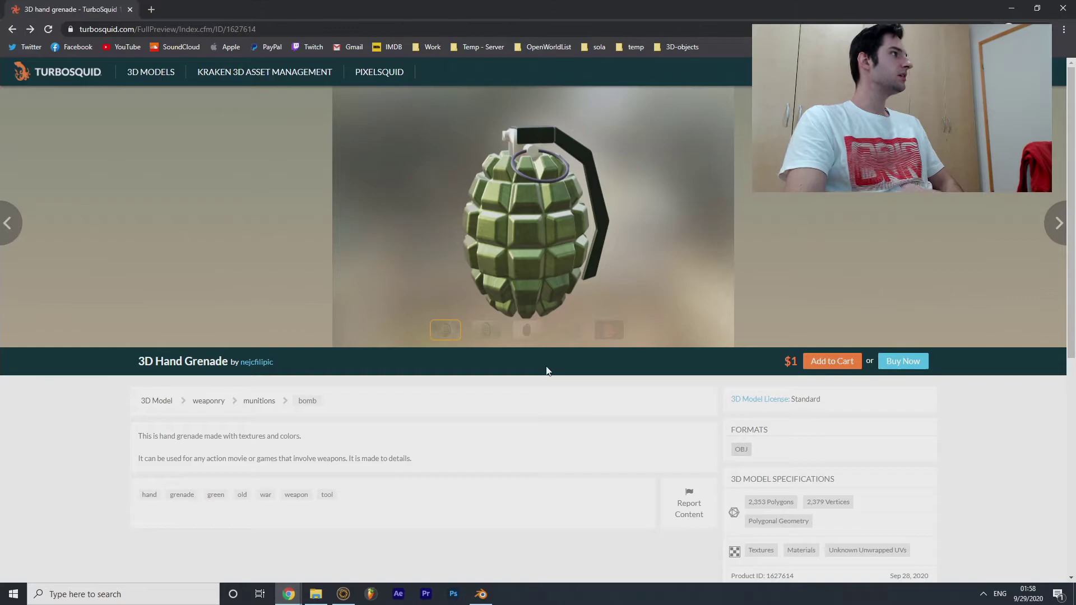
left_click(279, 25)
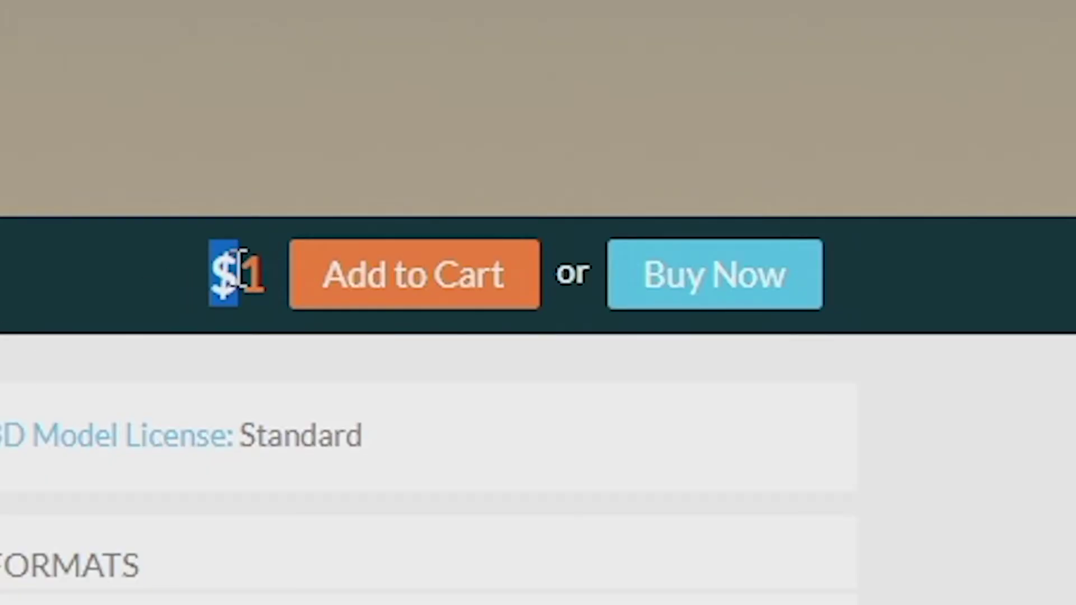
left_click(963, 448)
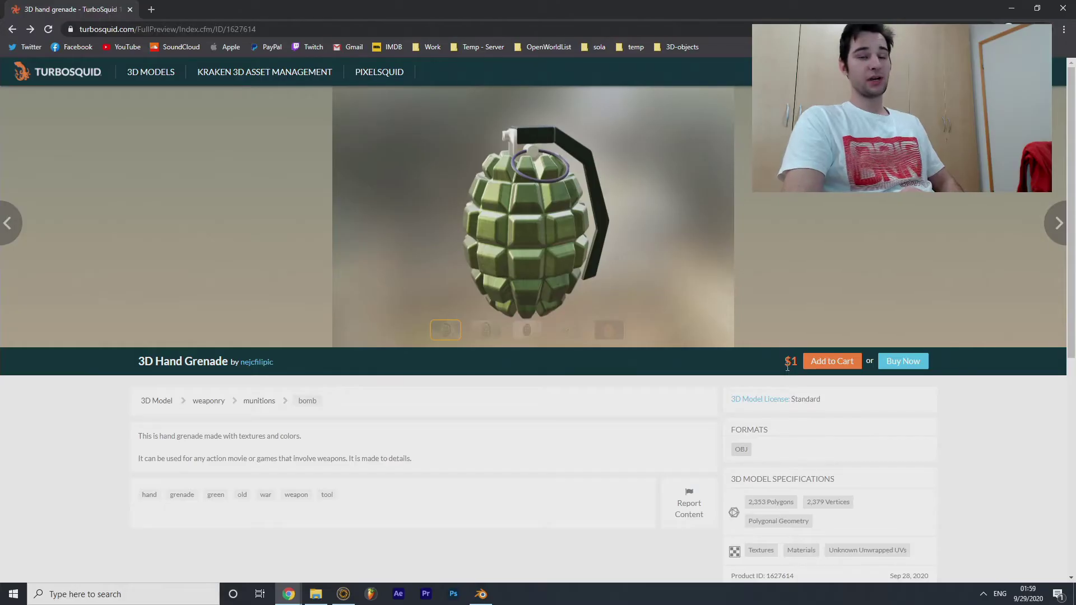
left_click(486, 332)
left_click(527, 331)
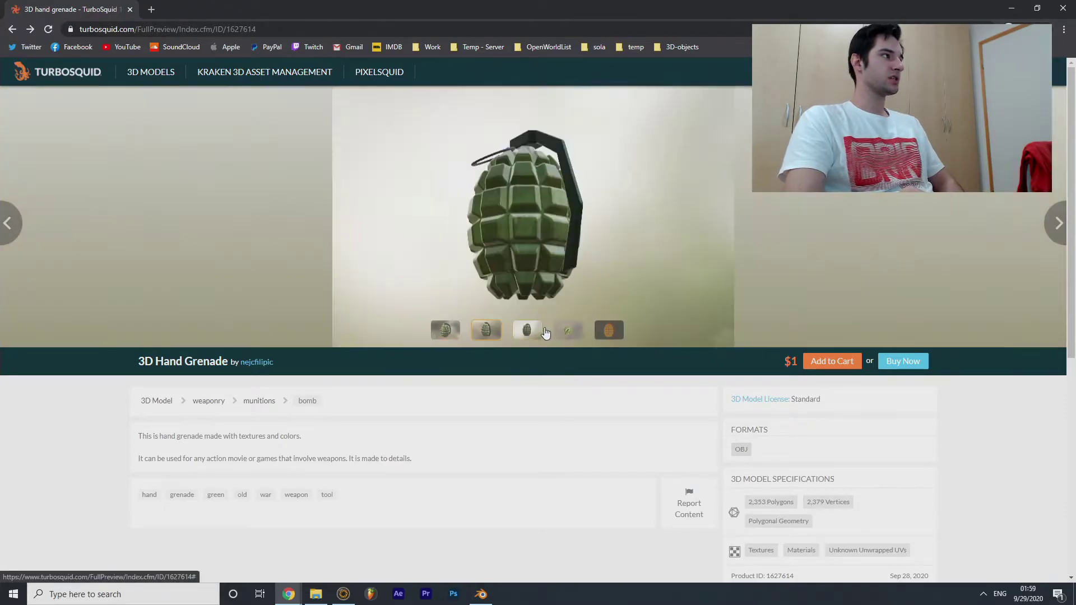
left_click(567, 331)
left_click(608, 330)
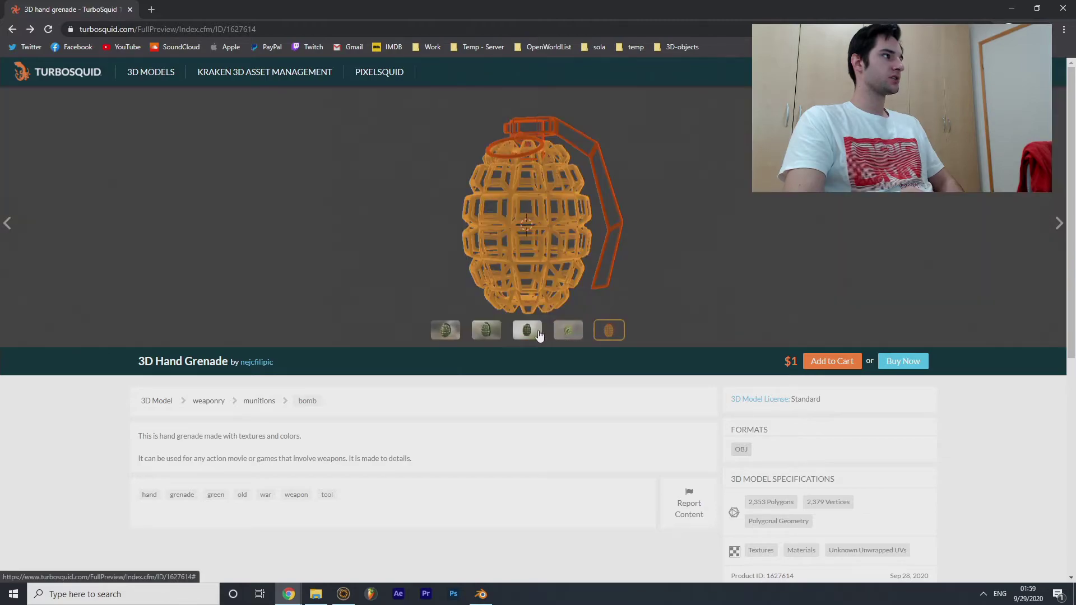
left_click(446, 336)
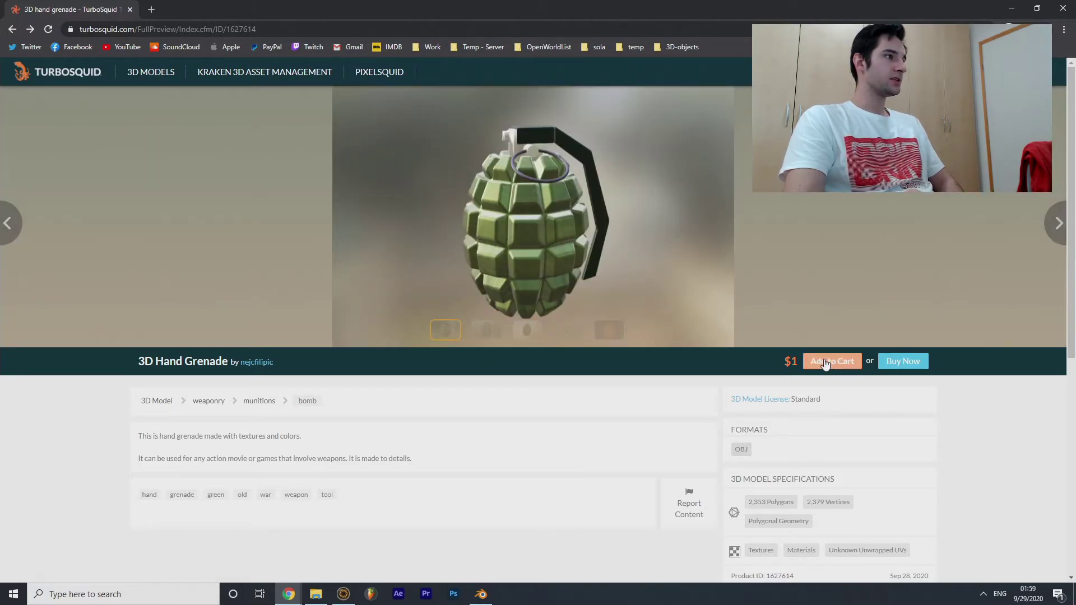
scroll(825, 364, "down", 1)
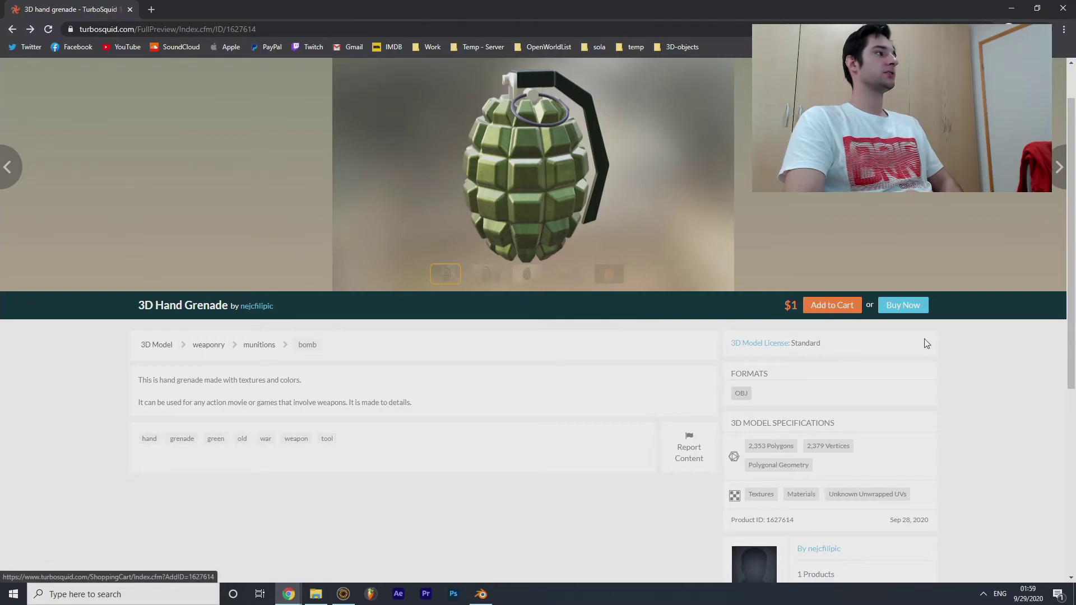
scroll(515, 435, "up", 1)
left_click(488, 340)
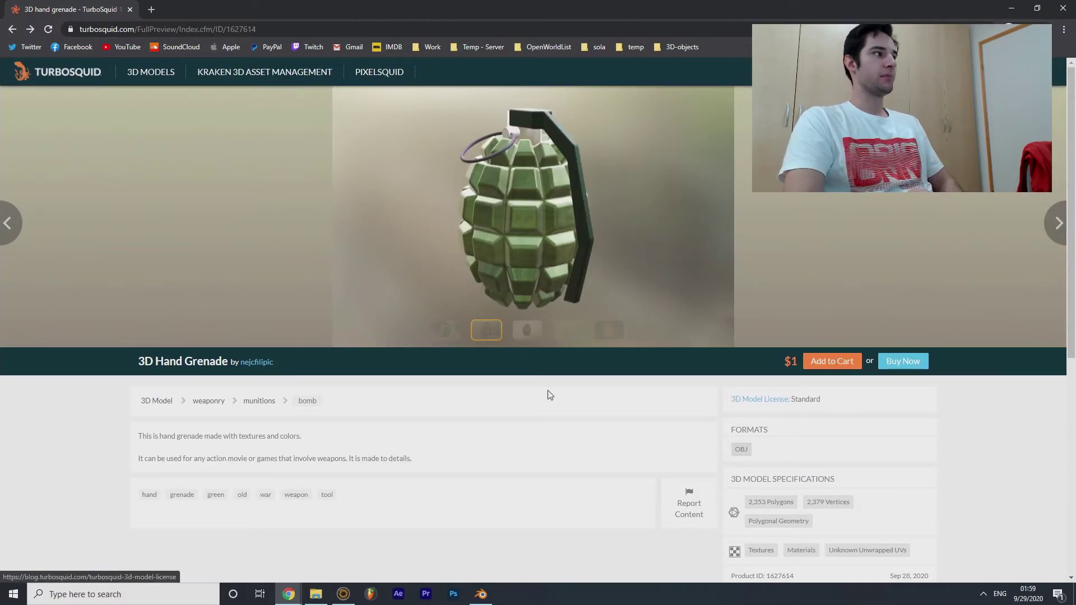
left_click(567, 331)
left_click(609, 332)
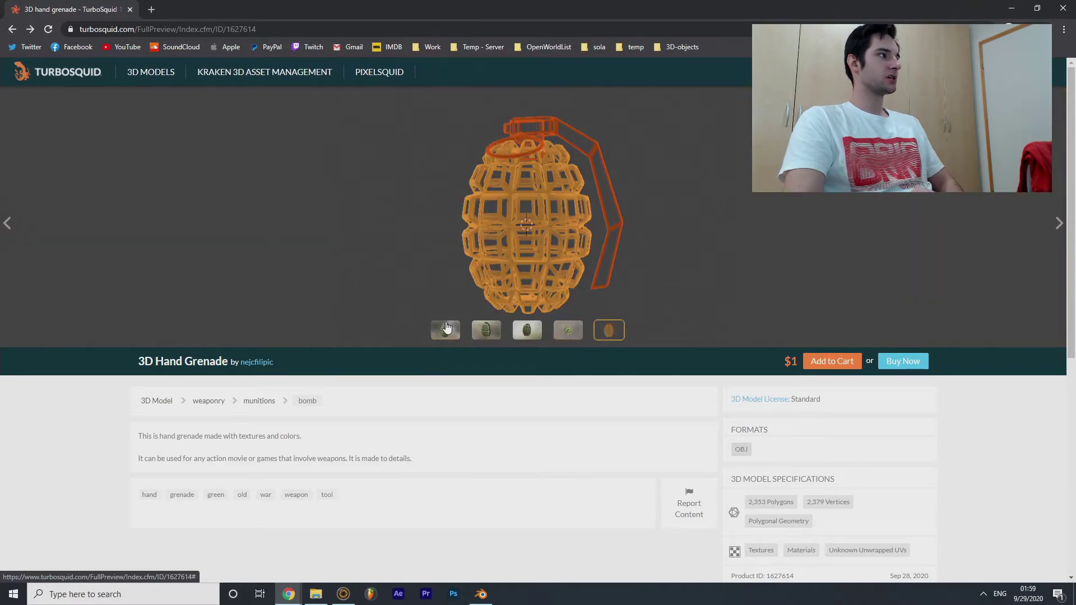
left_click(447, 329)
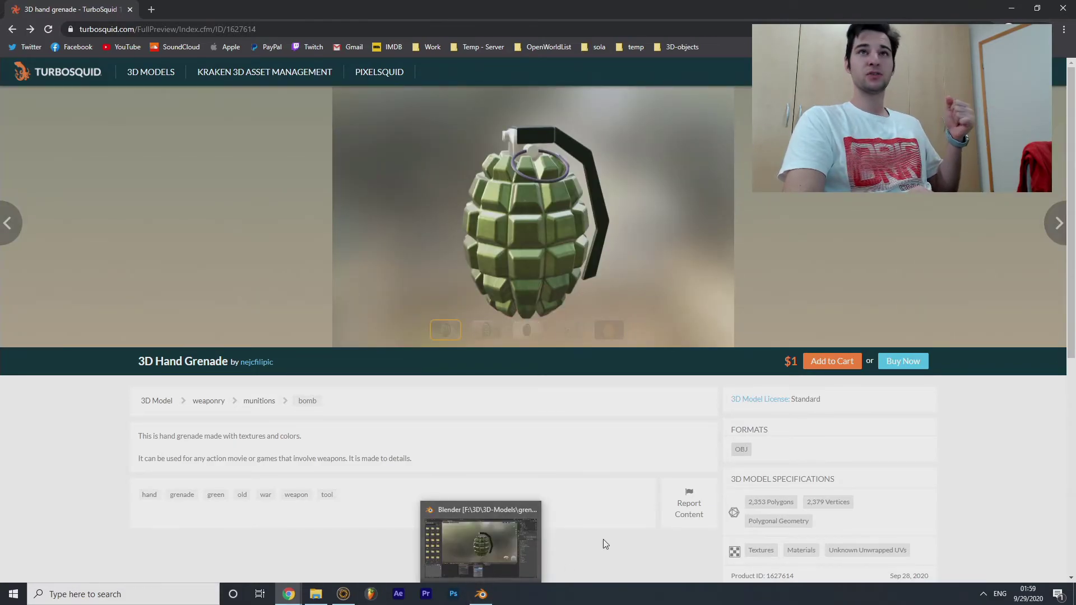